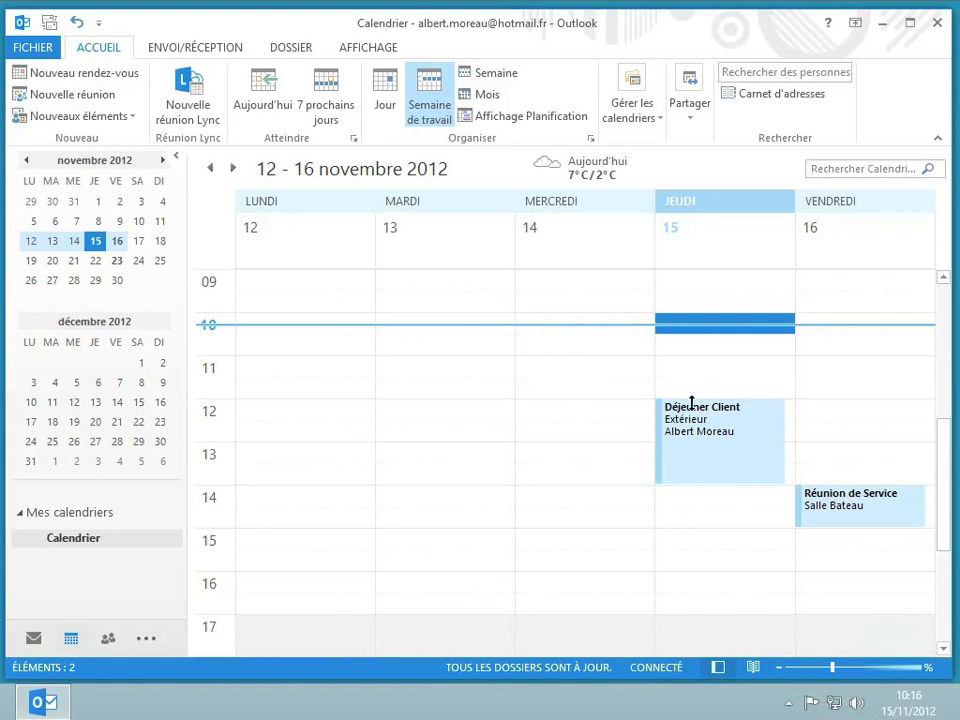
Delete the Réunion de Service appointment on Friday 16 November
{"action": "mouse_move", "coordinate": [720, 418]}
{"action": "mouse_move", "coordinate": [905, 522]}
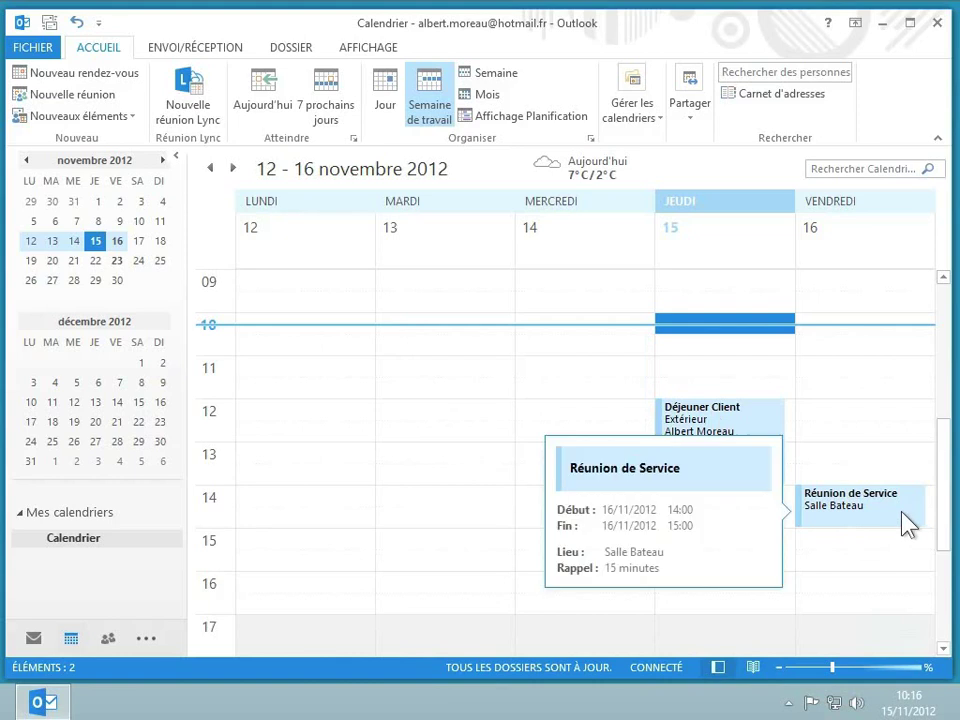
{"action": "left_click", "coordinate": [905, 522]}
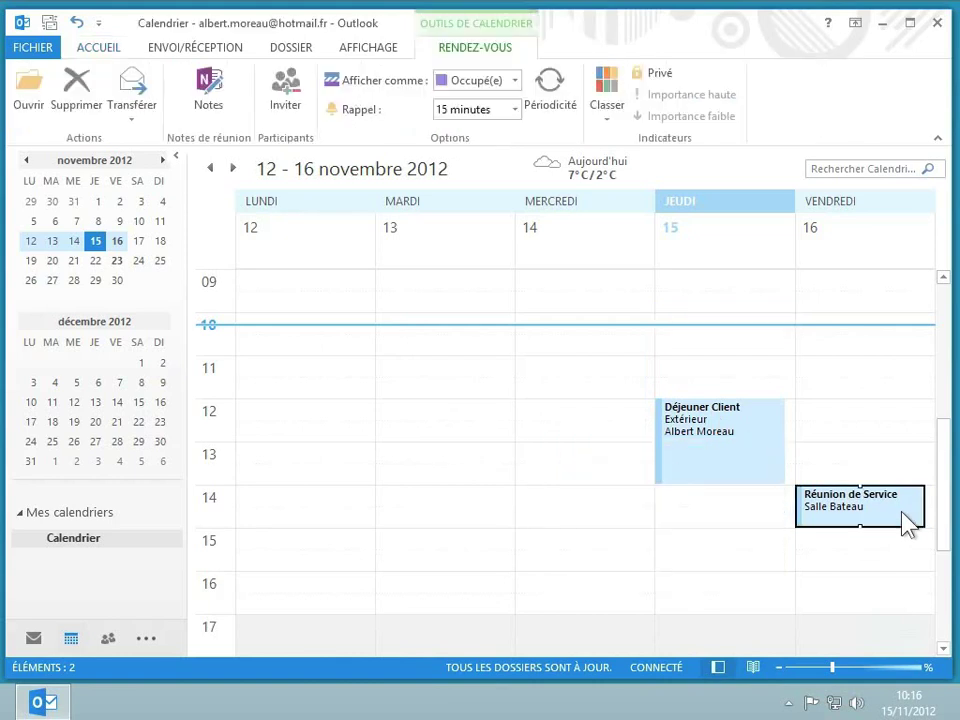
{"action": "key", "text": "Delete"}
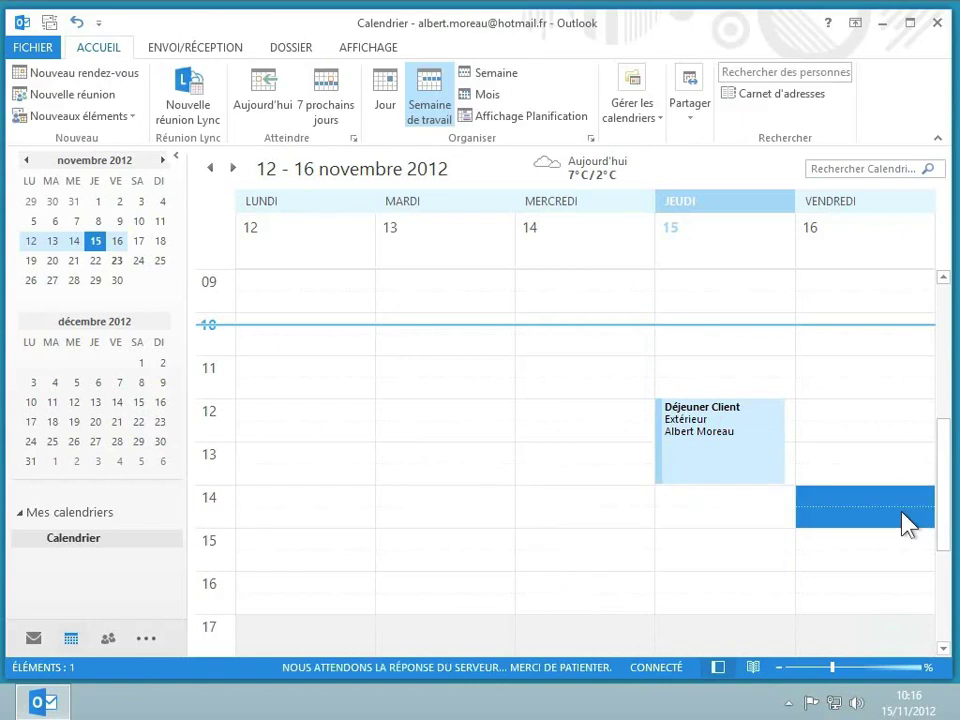
Create an appointment titled "point de la semaine" on Friday 16 November from 14:00 to 16:00
{"action": "left_click", "coordinate": [843, 503]}
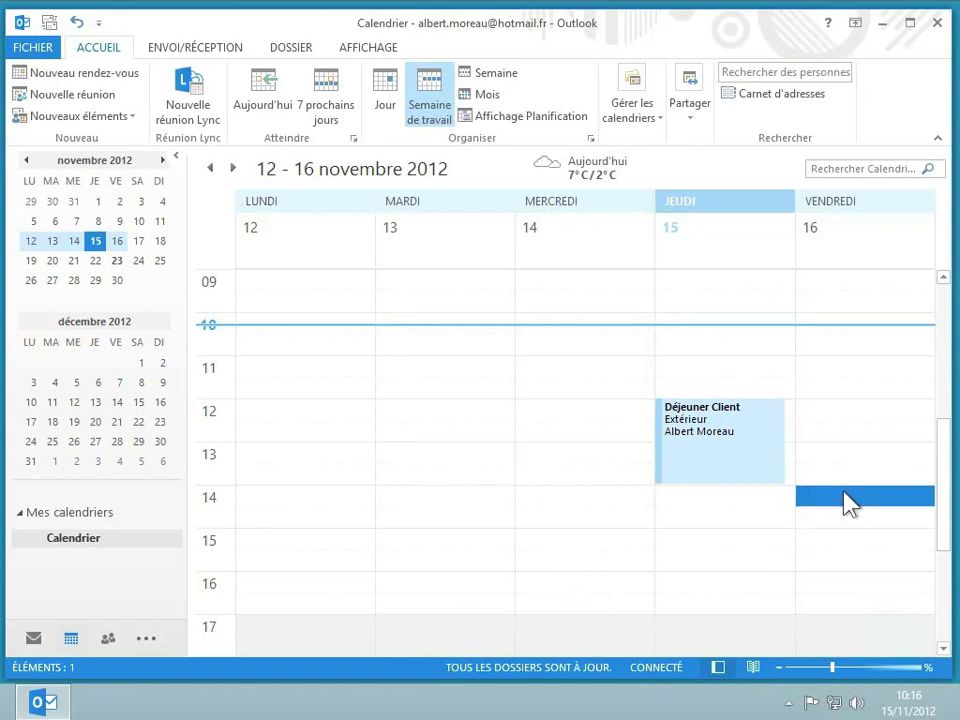
{"action": "left_click_drag", "start_coordinate": [843, 503], "coordinate": [857, 568]}
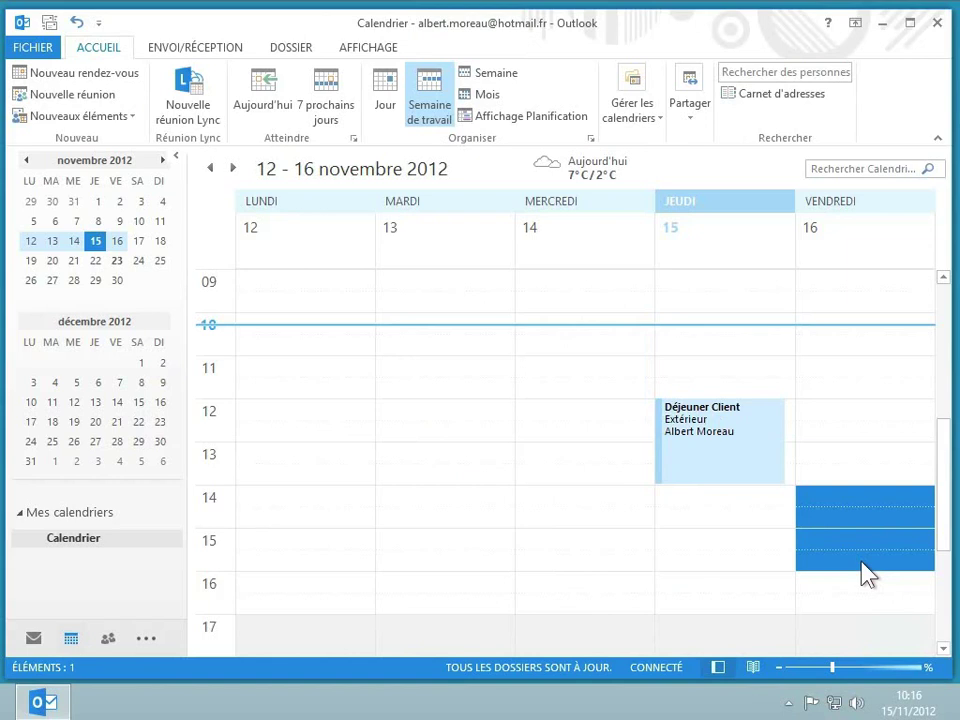
{"action": "type", "text": "point de la s"}
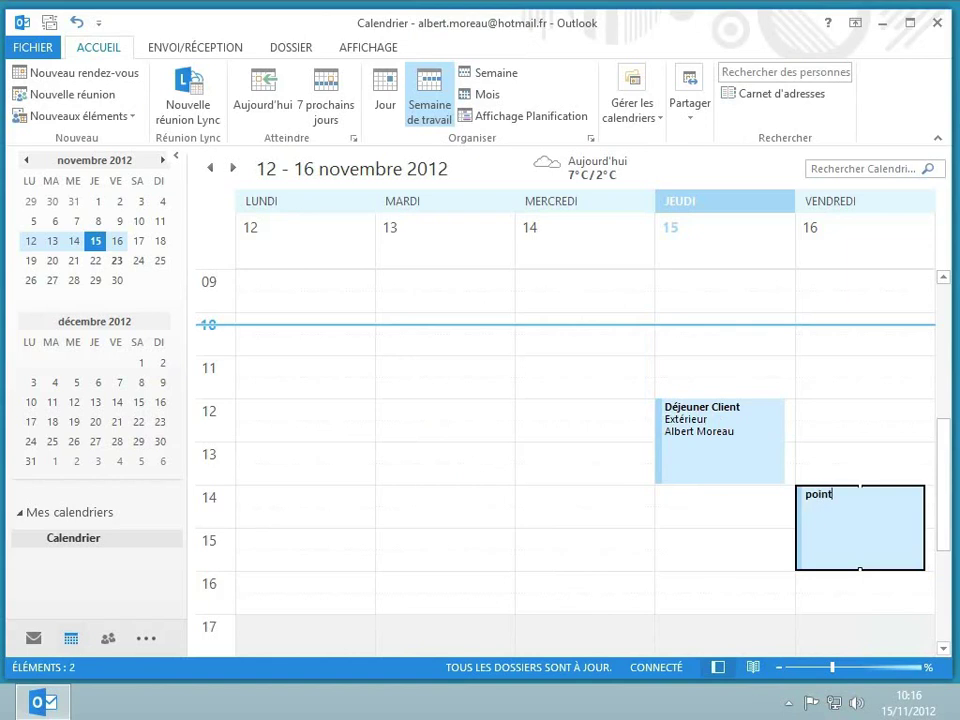
{"action": "type", "text": "emaine"}
{"action": "left_click", "coordinate": [862, 566]}
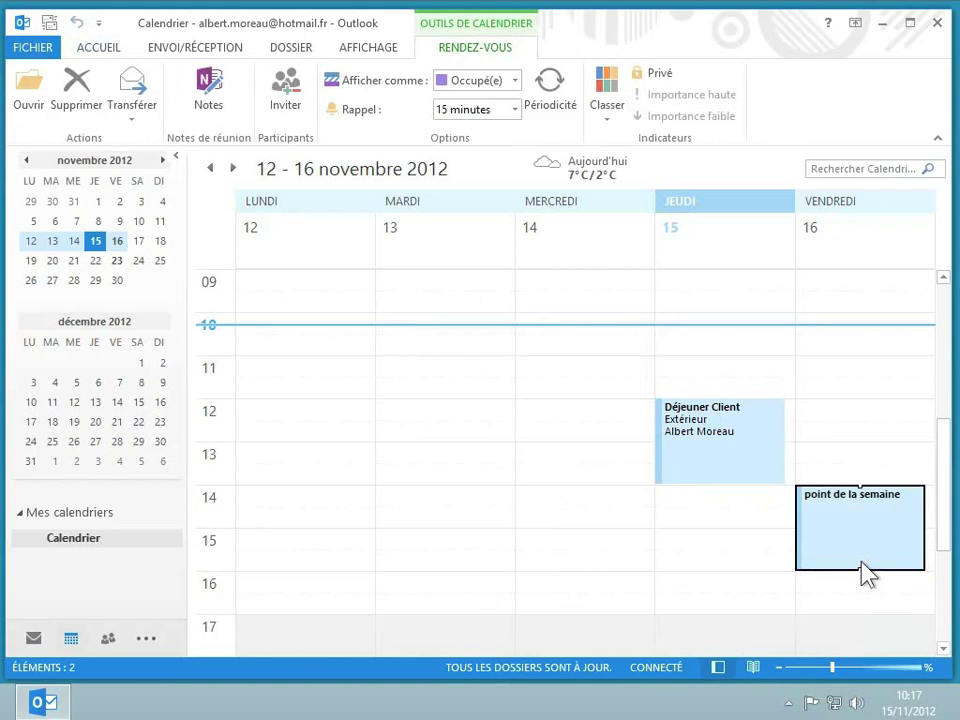
Show the "point de la semaine" appointment as Absent(e) du bureau and set its reminder to 1 heure
{"action": "left_click", "coordinate": [484, 84]}
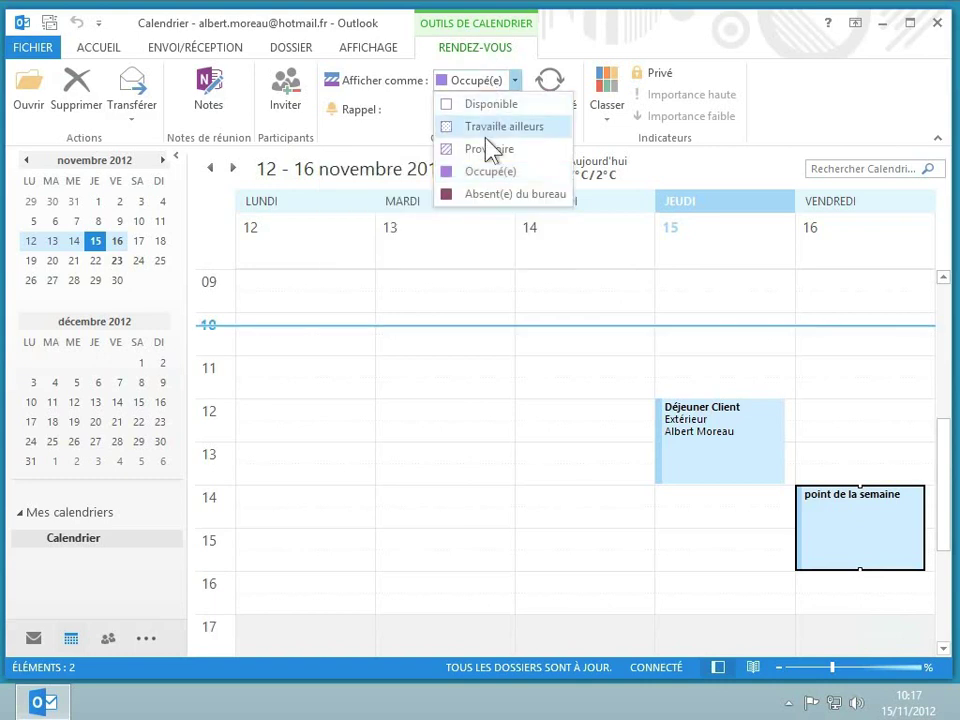
{"action": "left_click", "coordinate": [497, 195]}
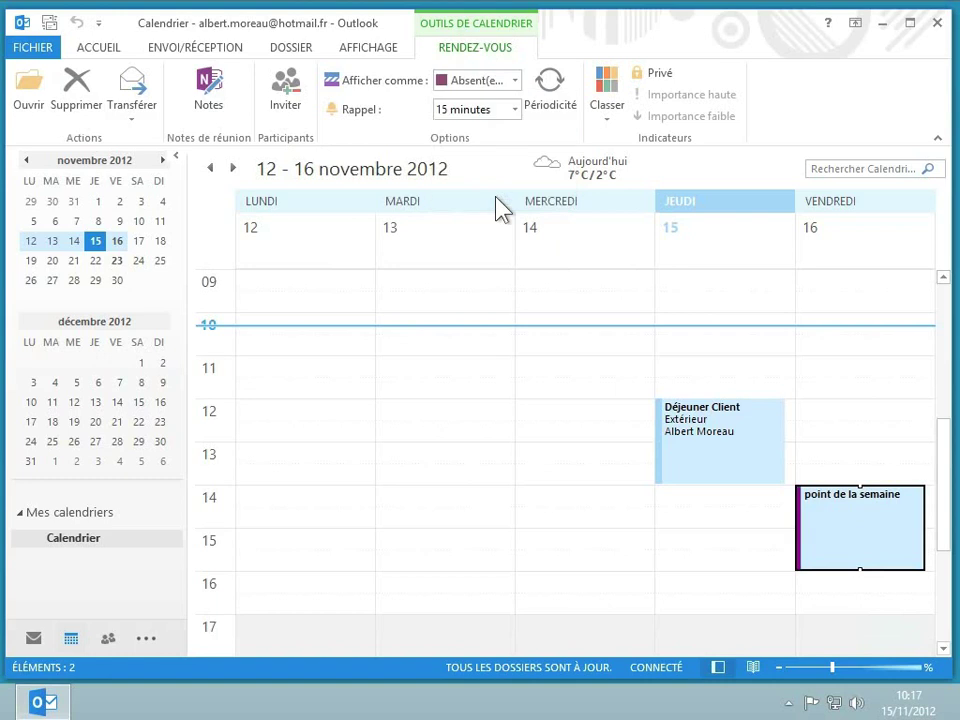
{"action": "mouse_move", "coordinate": [811, 516]}
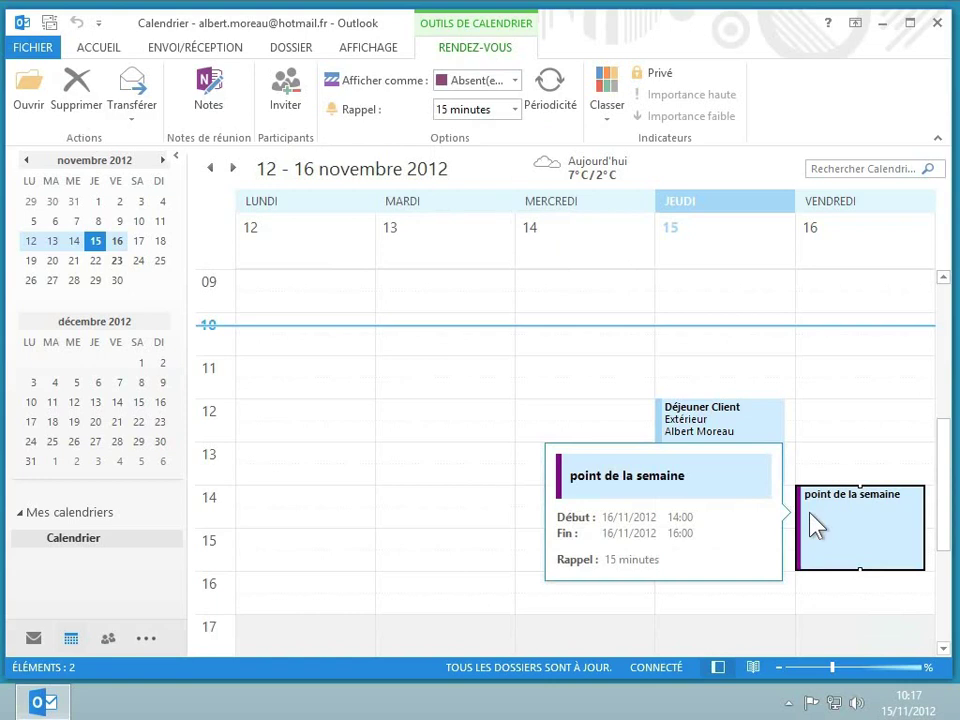
{"action": "left_click", "coordinate": [514, 110]}
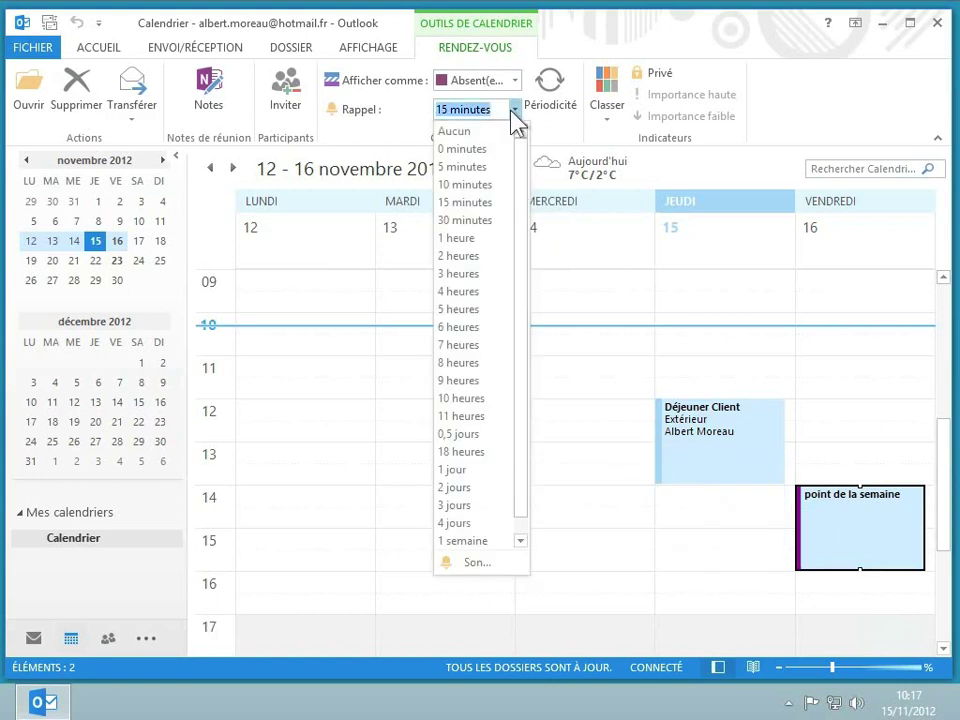
{"action": "left_click", "coordinate": [470, 238]}
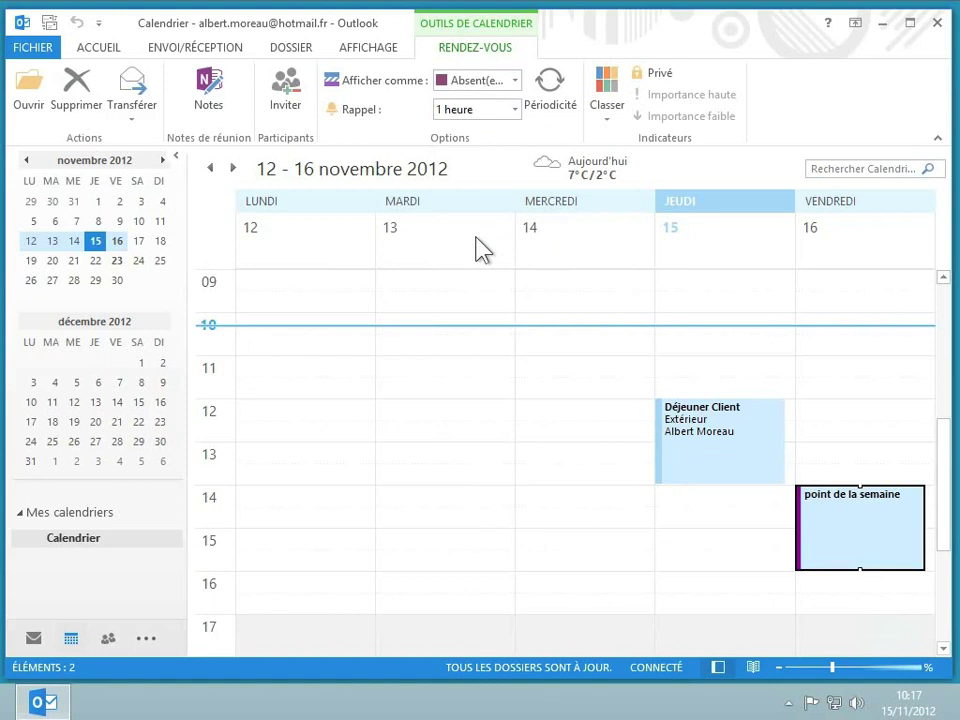
Make "point de la semaine" recur every 1 week on mardi and vendredi, starting ven. 16/11/2012 with no end date
{"action": "left_click", "coordinate": [553, 110]}
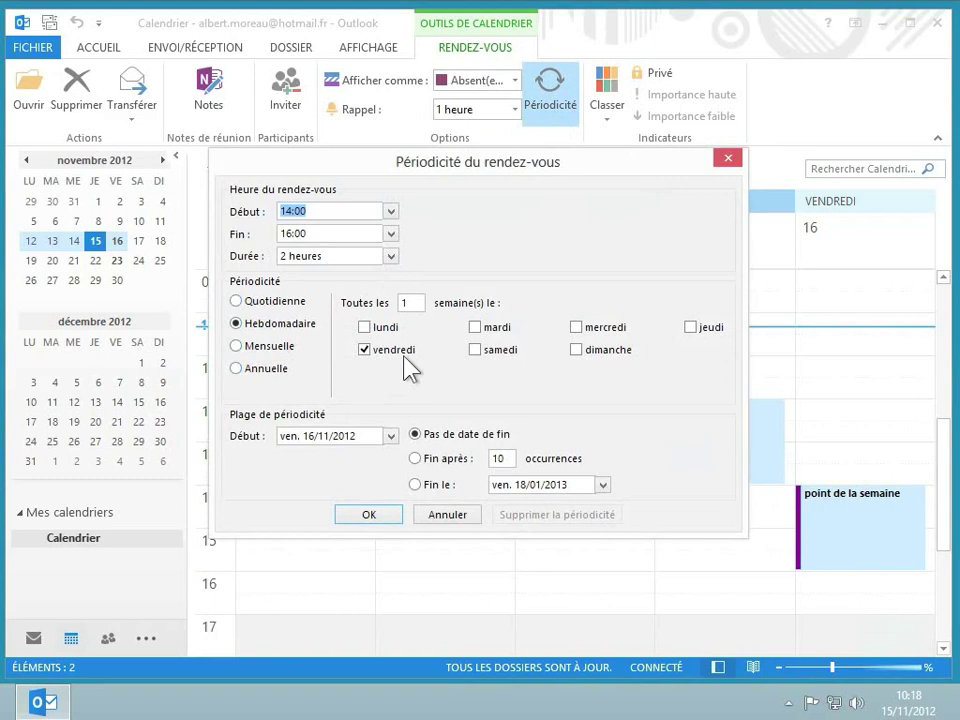
{"action": "left_click", "coordinate": [409, 302]}
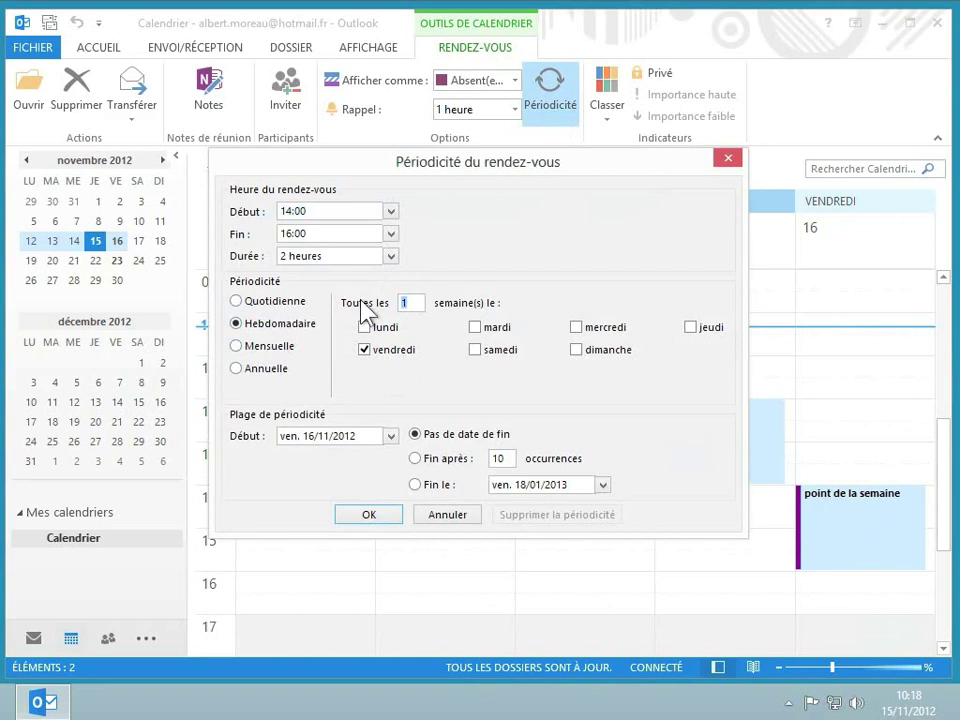
{"action": "type", "text": "2"}
{"action": "left_click_drag", "start_coordinate": [407, 303], "coordinate": [380, 304]}
{"action": "type", "text": "1"}
{"action": "left_click", "coordinate": [484, 330]}
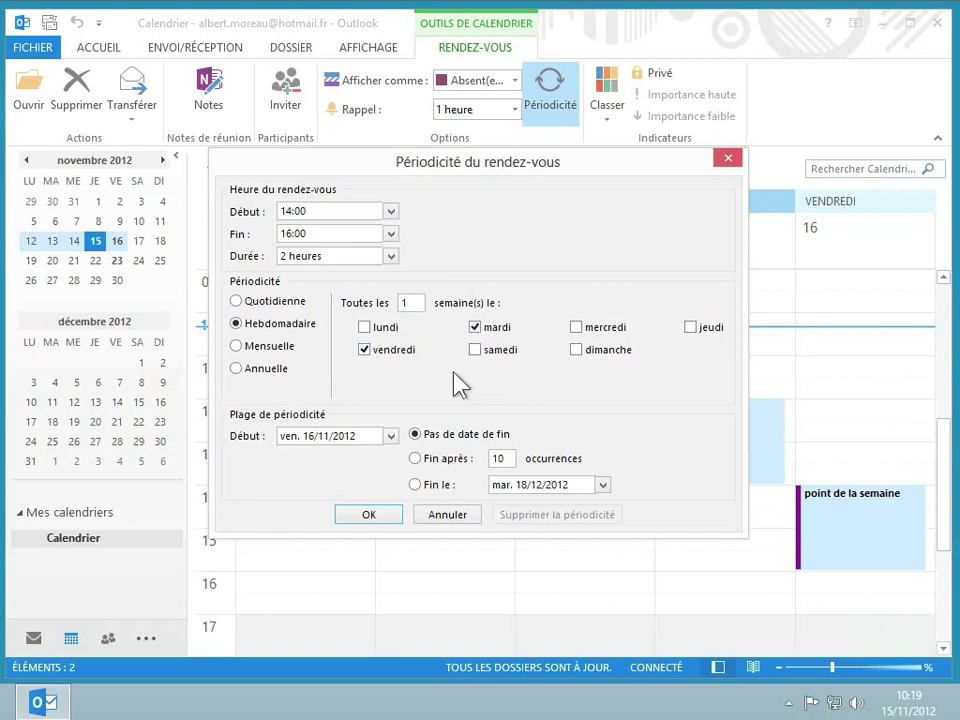
{"action": "left_click", "coordinate": [391, 436]}
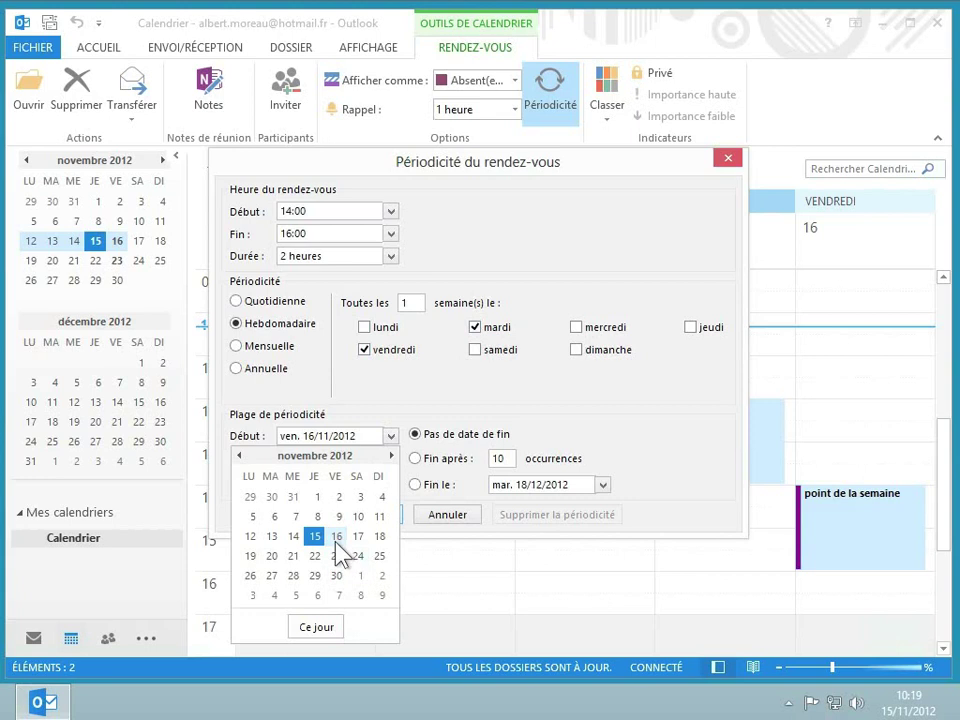
{"action": "left_click", "coordinate": [585, 425]}
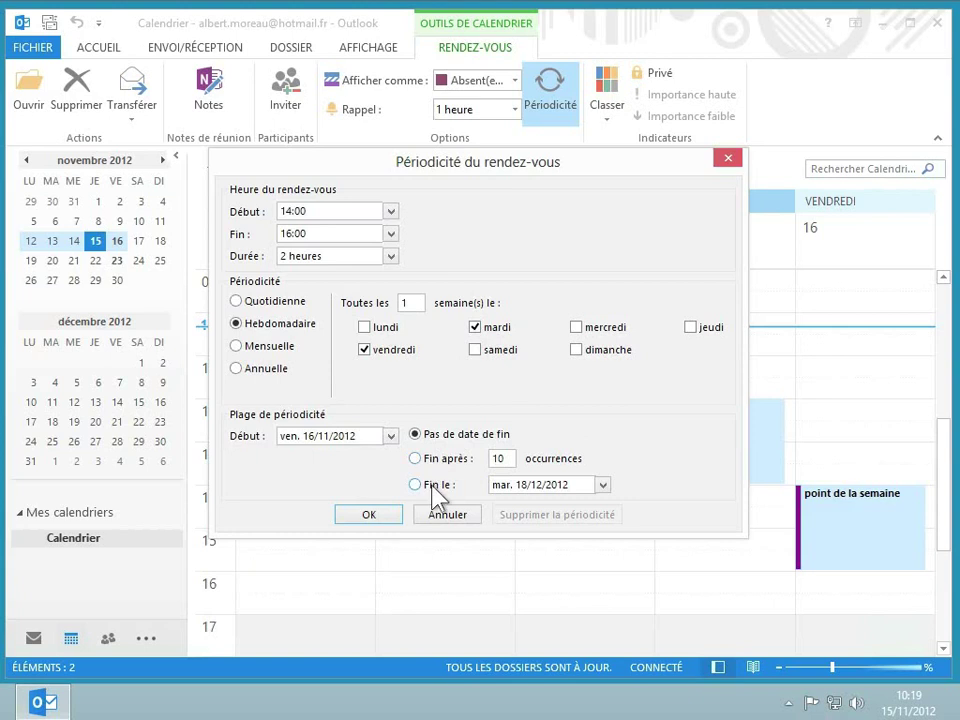
{"action": "left_click", "coordinate": [369, 514]}
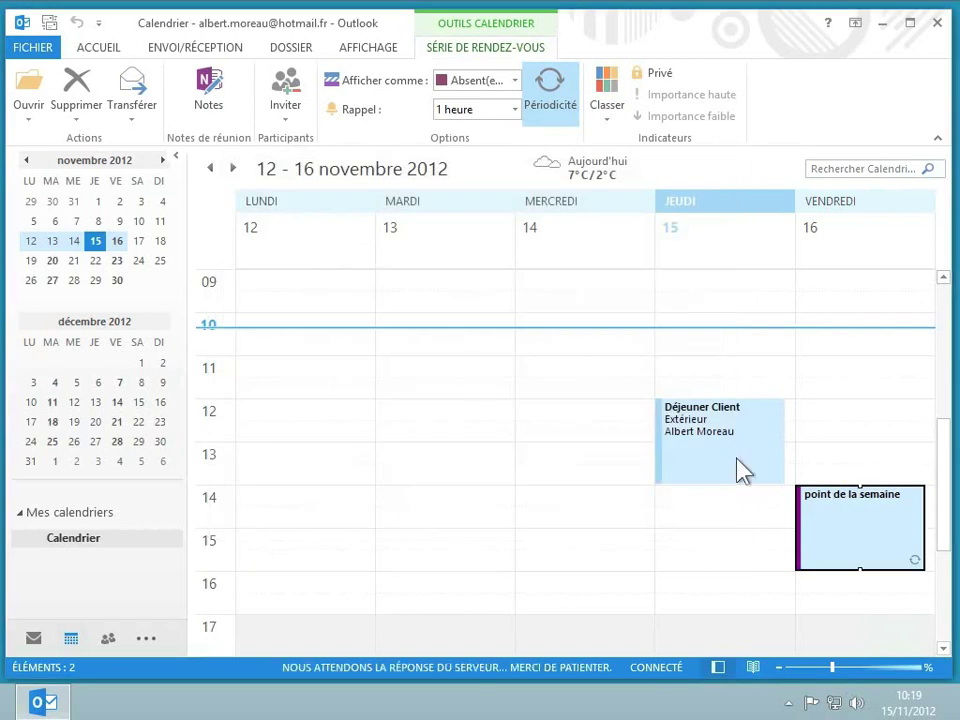
Check the "point de la semaine" occurrences in the week of 19 - 23 novembre, and return to the current week
{"action": "left_click", "coordinate": [238, 170]}
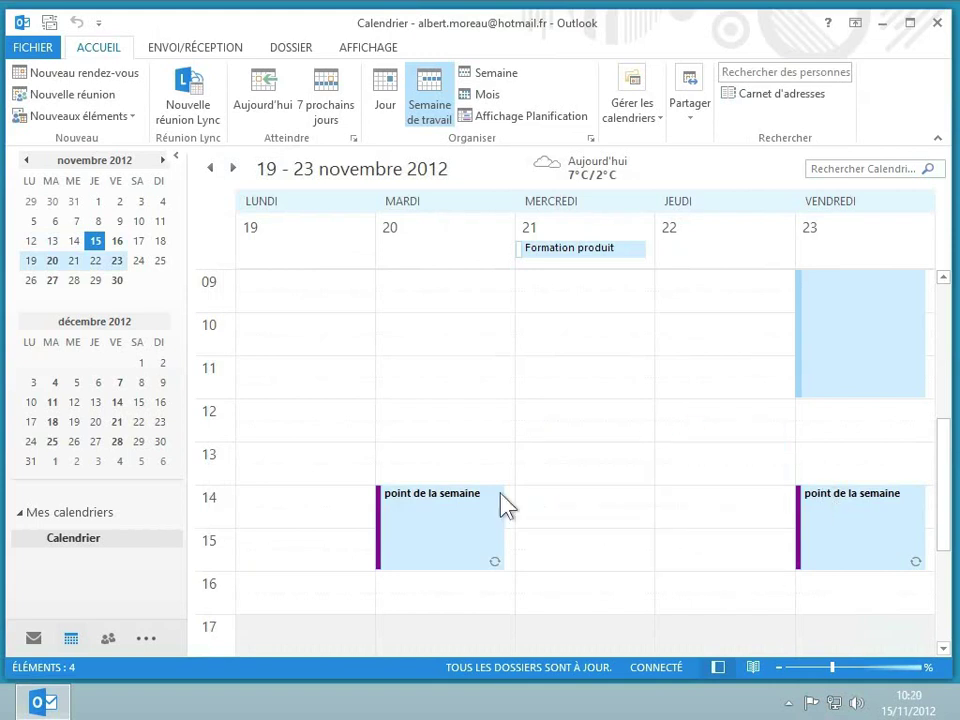
{"action": "mouse_move", "coordinate": [437, 512]}
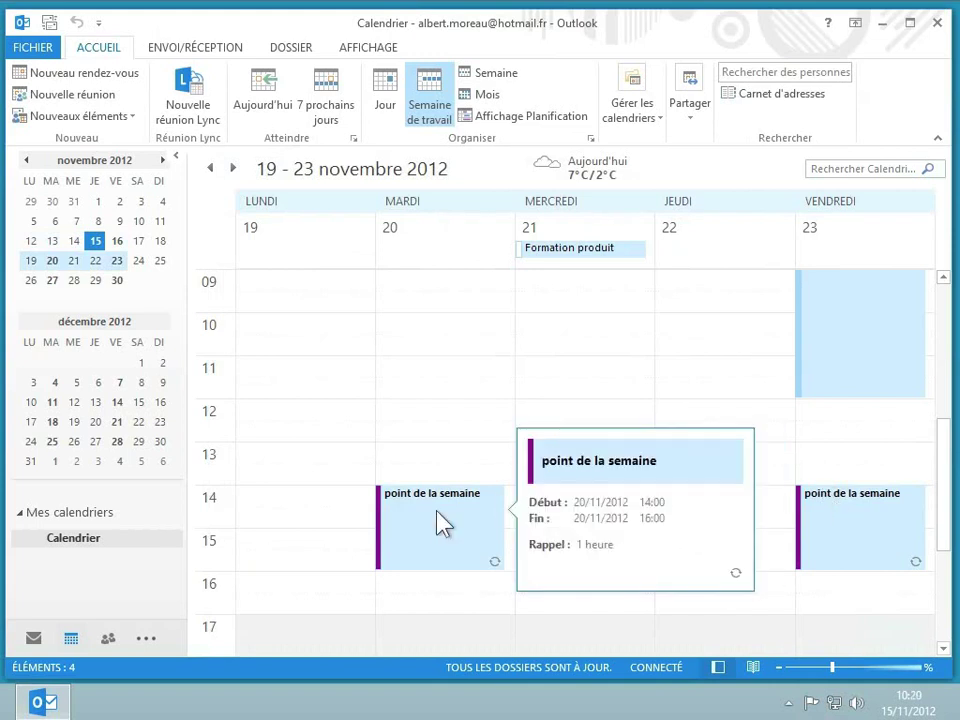
{"action": "left_click", "coordinate": [210, 168]}
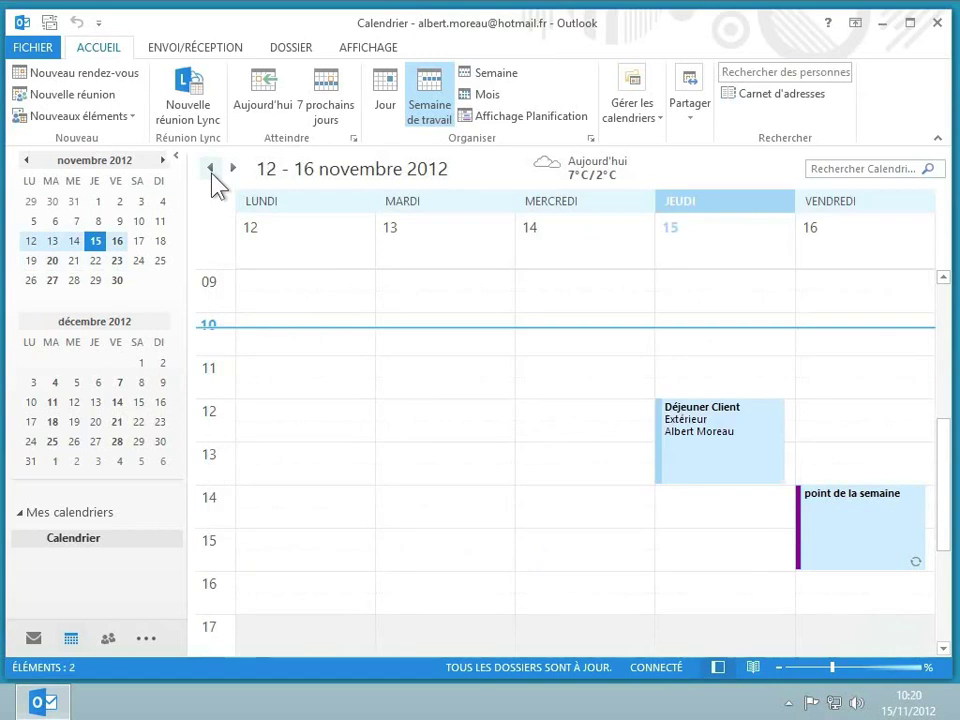
Assign the HomoTic category to the "point de la semaine" series
{"action": "left_click", "coordinate": [848, 515]}
{"action": "mouse_move", "coordinate": [848, 515]}
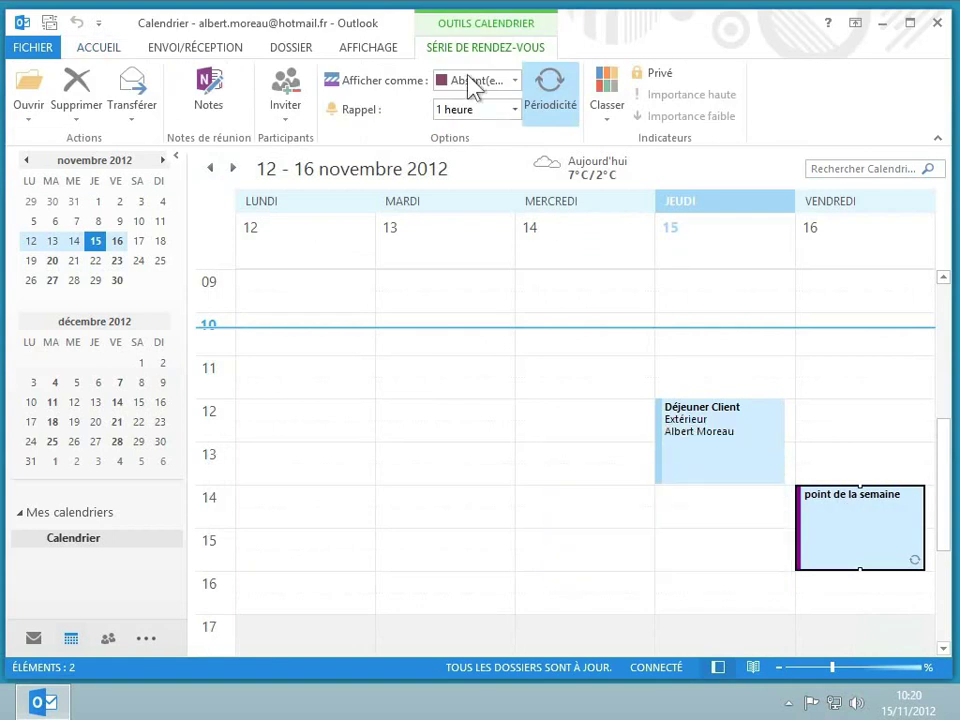
{"action": "left_click", "coordinate": [608, 110]}
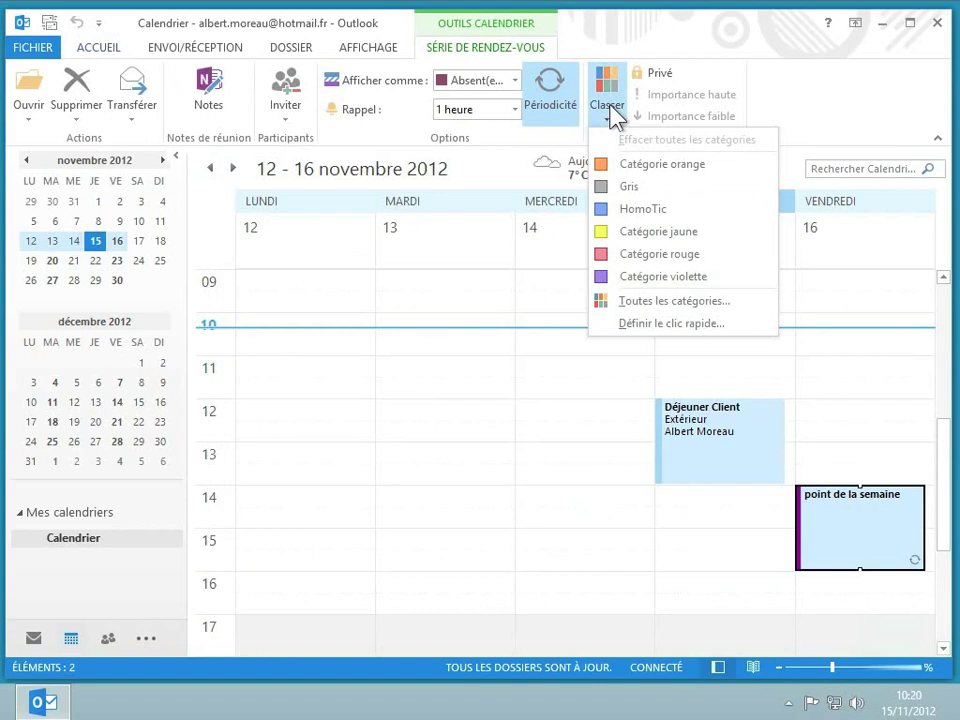
{"action": "left_click", "coordinate": [644, 208]}
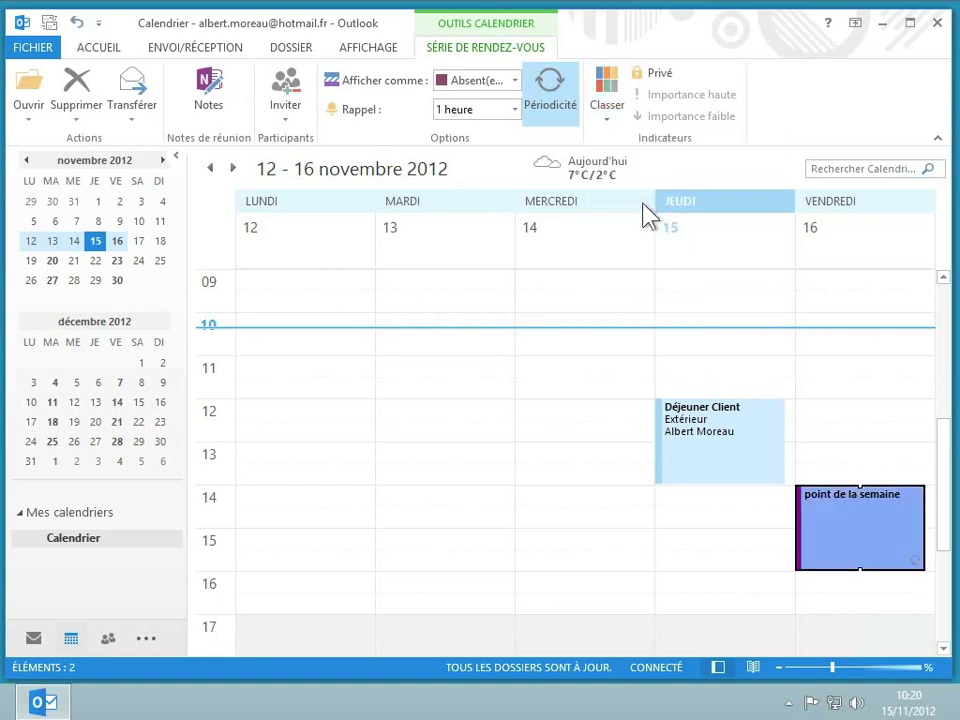
{"action": "left_click", "coordinate": [852, 402]}
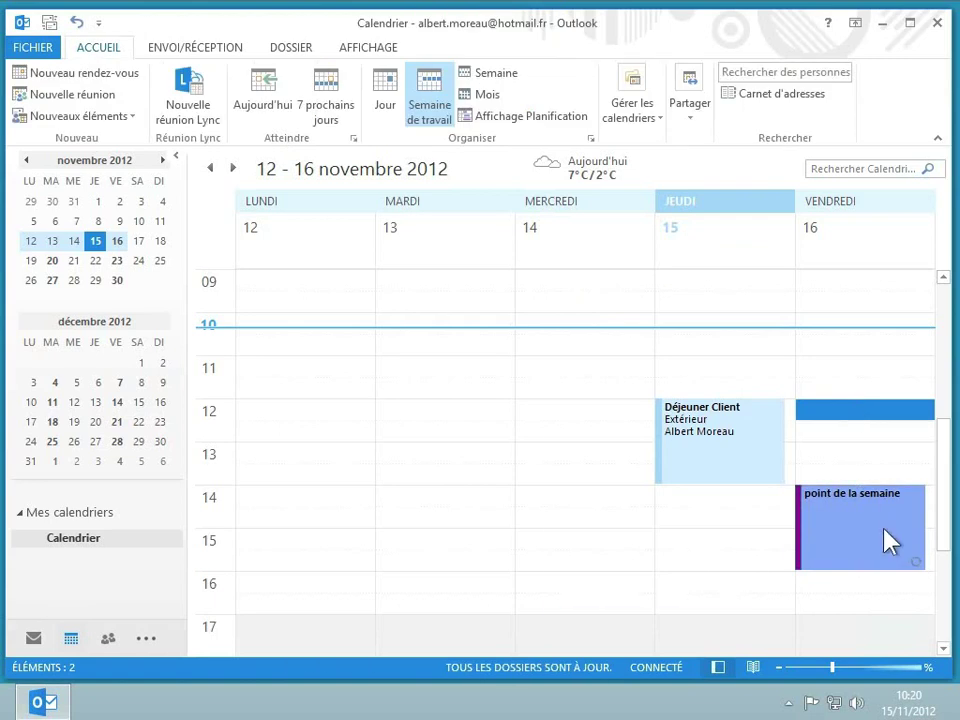
{"action": "mouse_move", "coordinate": [888, 543]}
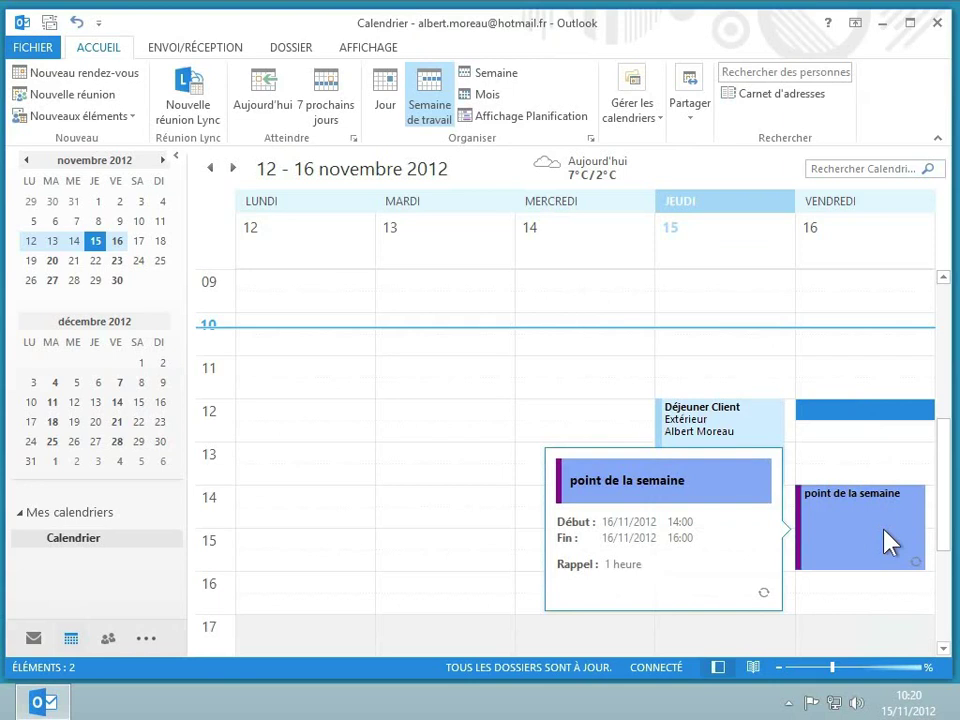
Shift Thursday's Déjeuner Client meeting to 13:00–15:00, and move it to Friday 16 November from 12:00 to 14:00
{"action": "left_click", "coordinate": [731, 424]}
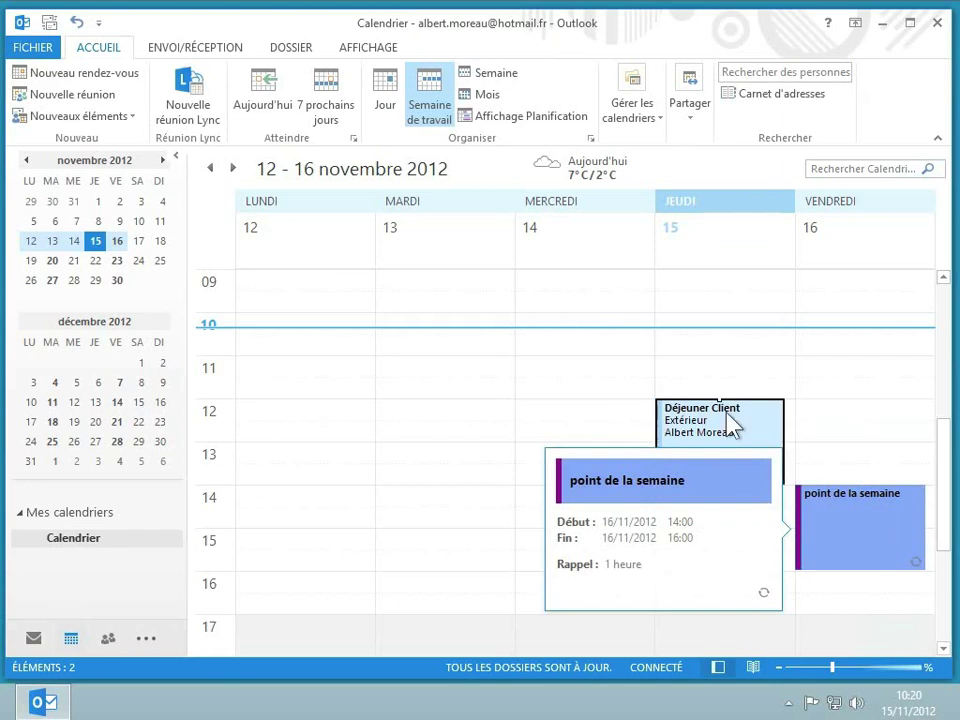
{"action": "mouse_move", "coordinate": [731, 424]}
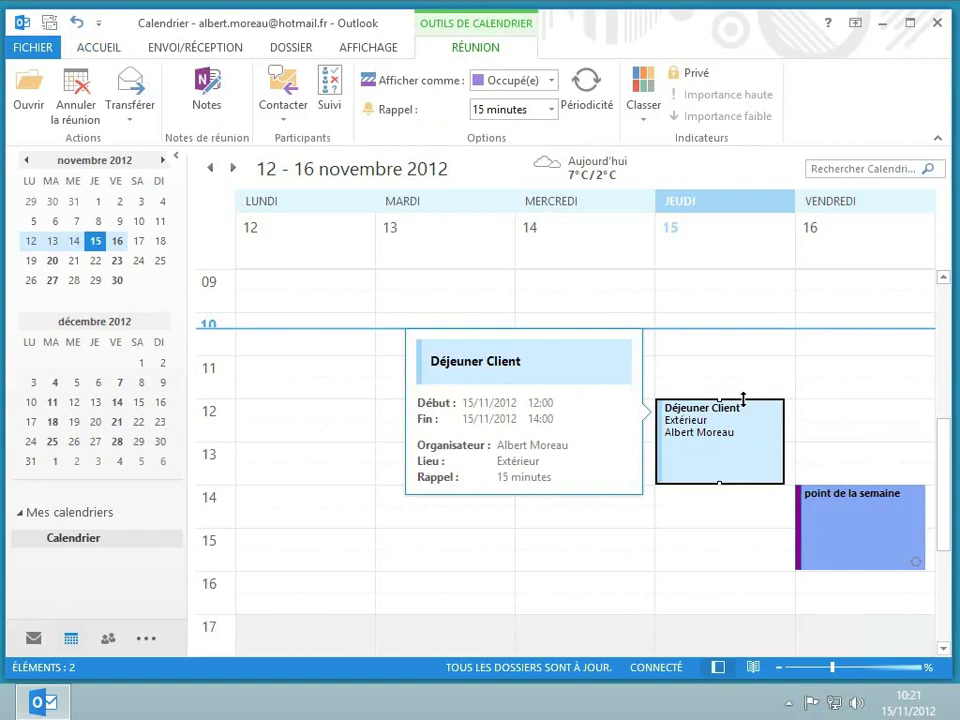
{"action": "left_click_drag", "start_coordinate": [743, 399], "coordinate": [744, 431]}
{"action": "left_click_drag", "start_coordinate": [744, 431], "coordinate": [756, 521]}
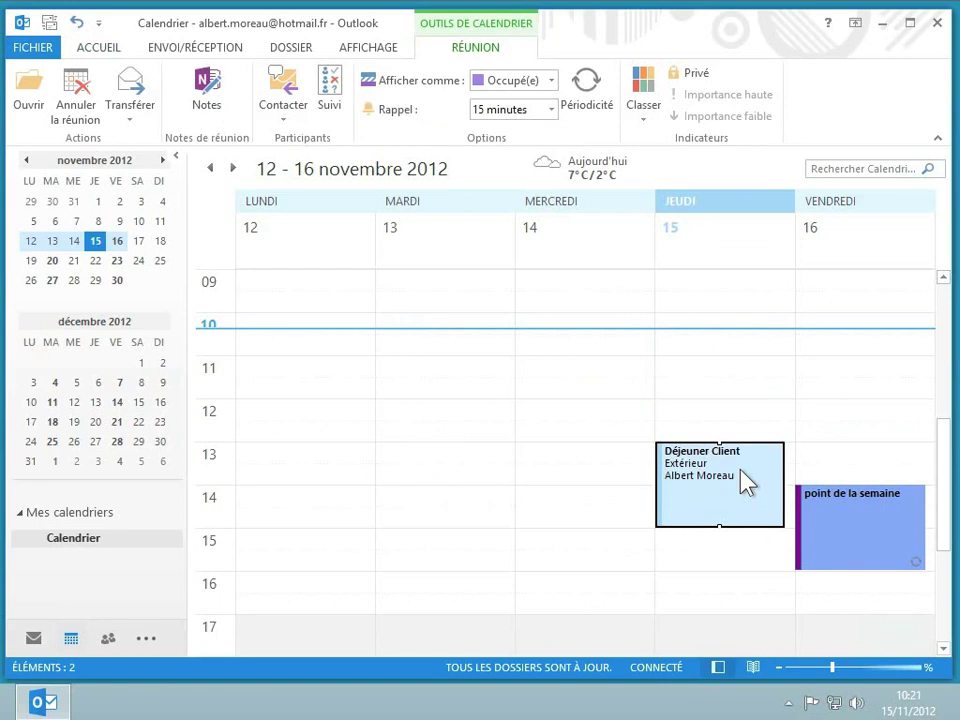
{"action": "left_click_drag", "start_coordinate": [741, 472], "coordinate": [853, 430]}
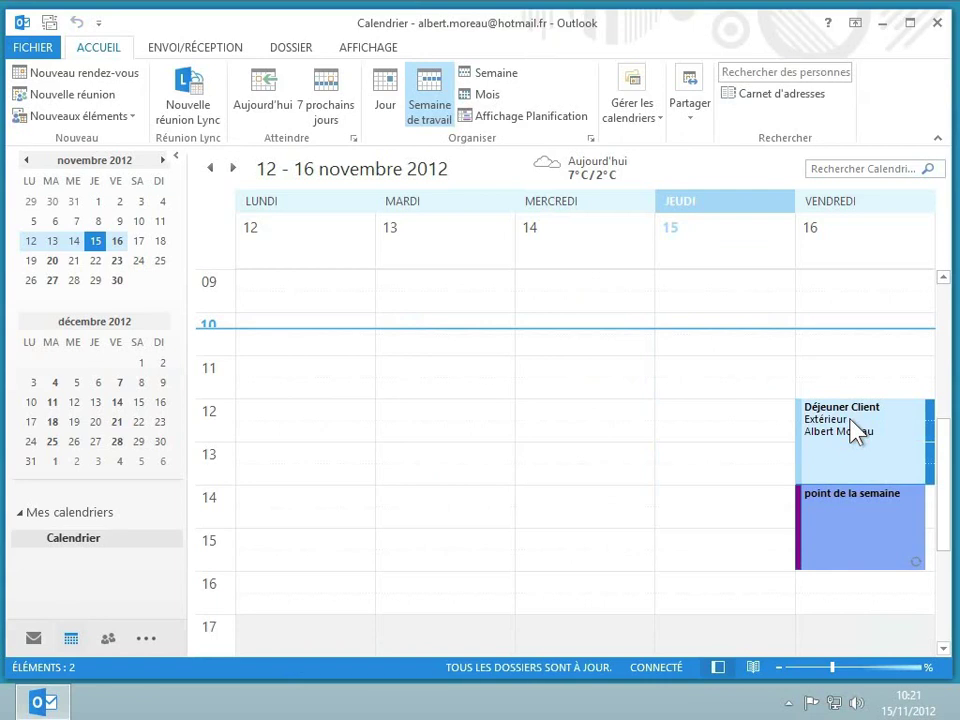
Add "HomoTic" to the body of the Déjeuner Client meeting and close it with the changes saved
{"action": "left_click", "coordinate": [853, 430]}
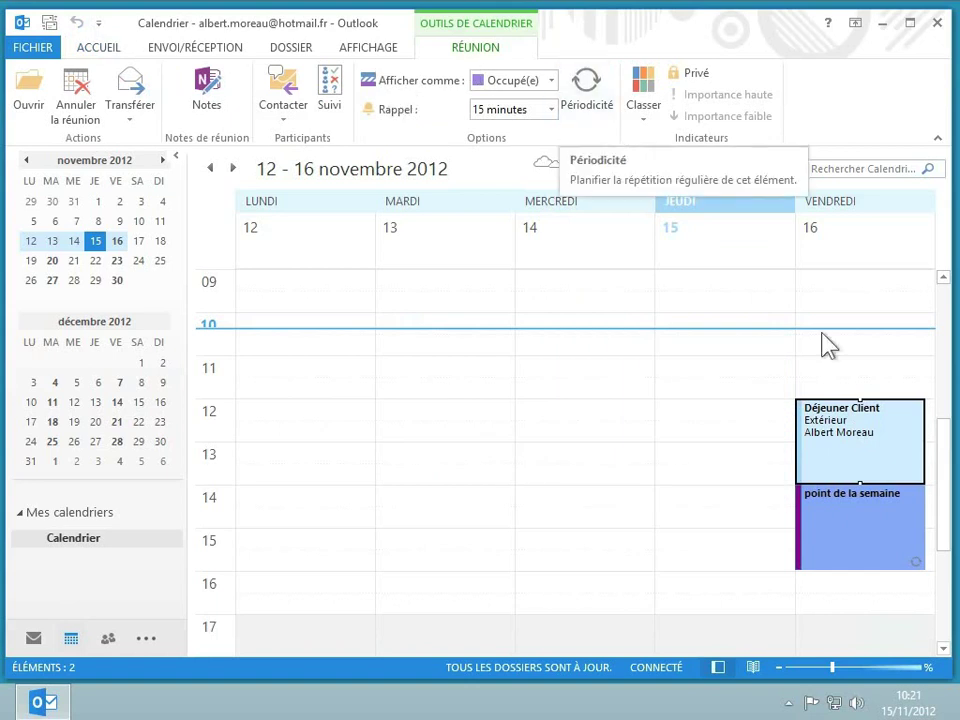
{"action": "double_click", "coordinate": [870, 448]}
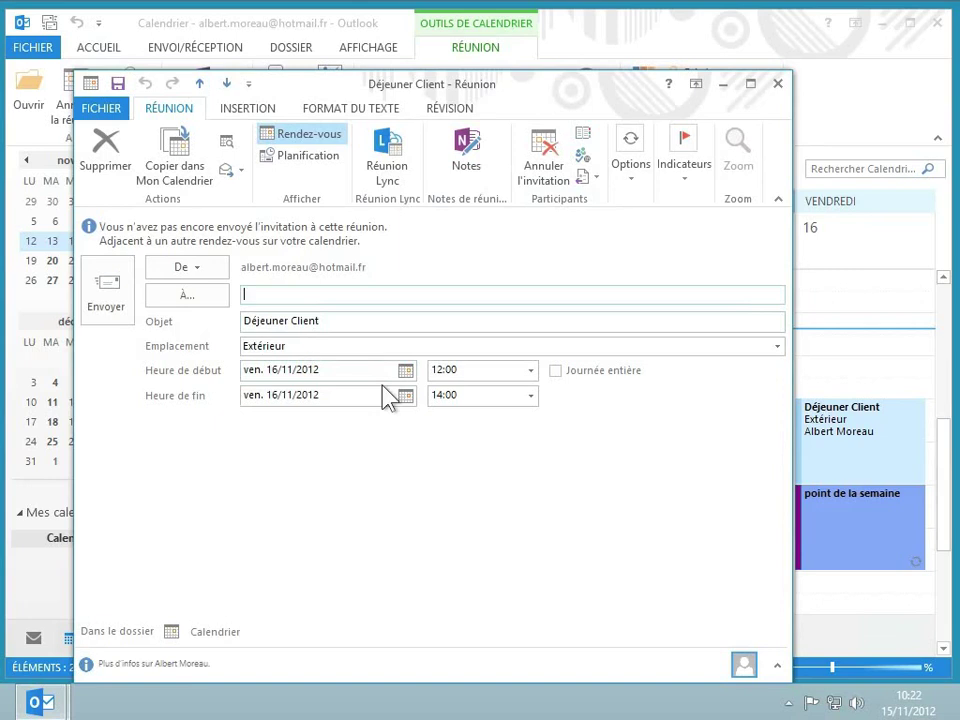
{"action": "left_click", "coordinate": [275, 449]}
{"action": "type", "text": "HomoTic"}
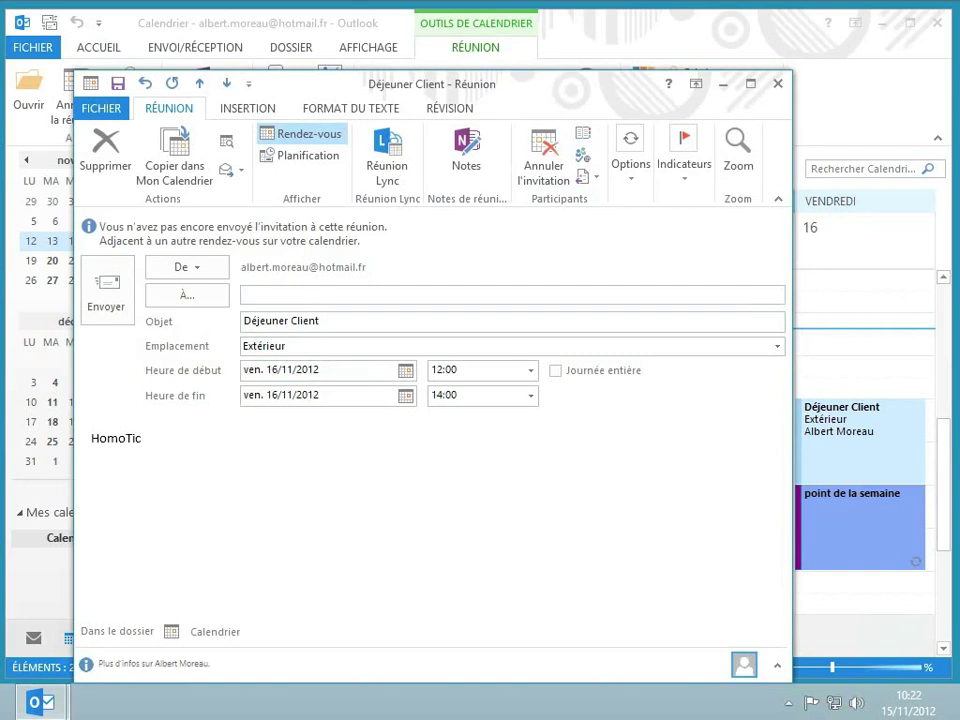
{"action": "left_click", "coordinate": [772, 86]}
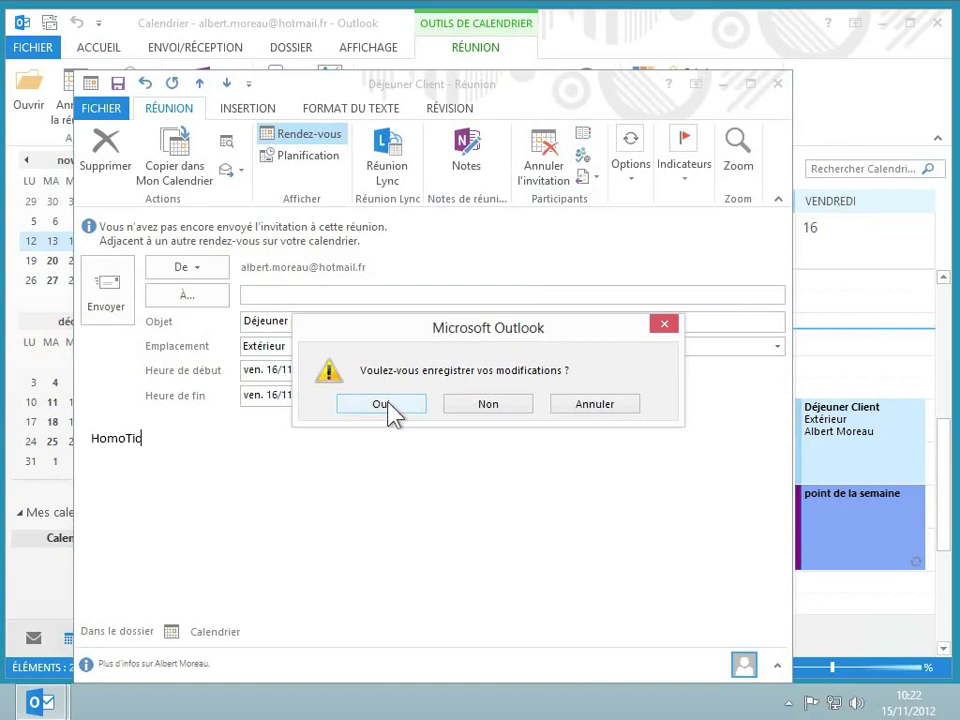
{"action": "left_click", "coordinate": [382, 405]}
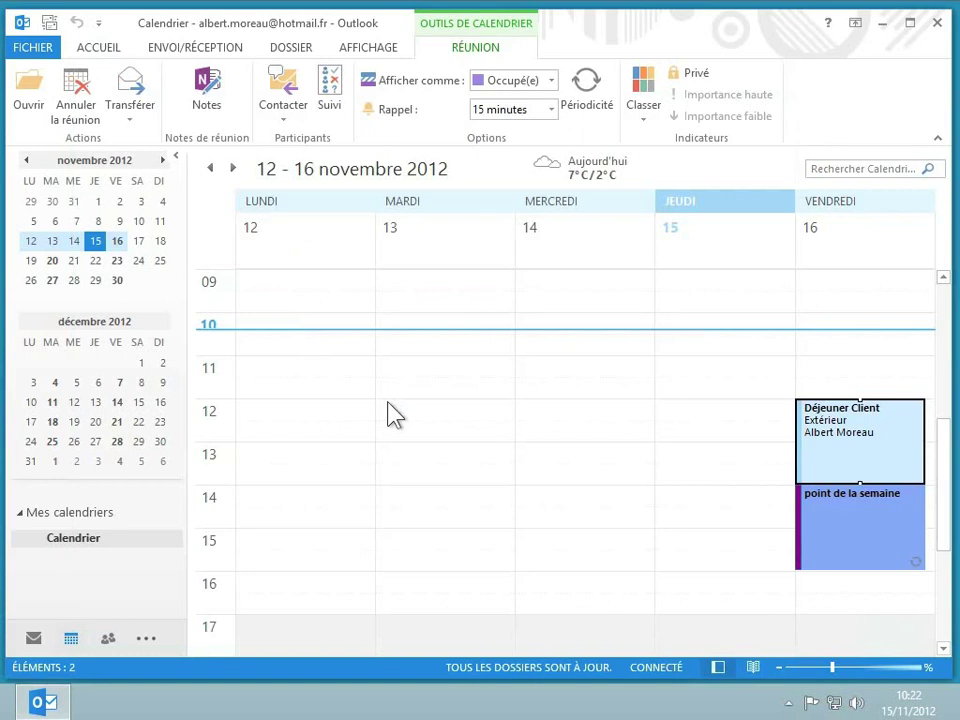
Open a new appointment for the 12:30 slot on Thursday 15 November
{"action": "right_click", "coordinate": [665, 437]}
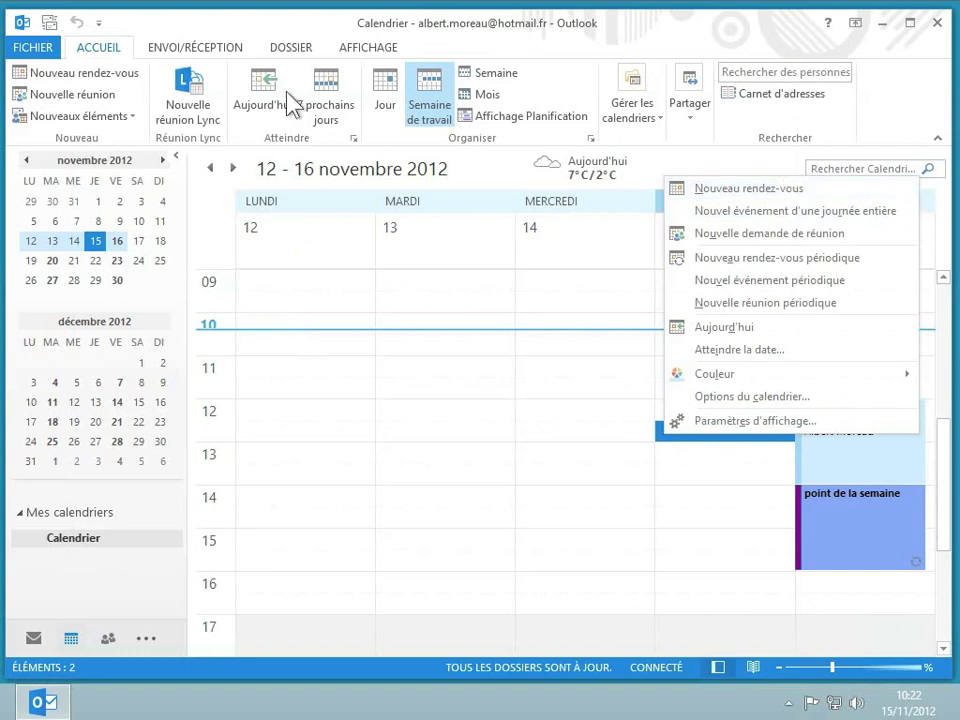
{"action": "left_click", "coordinate": [68, 72]}
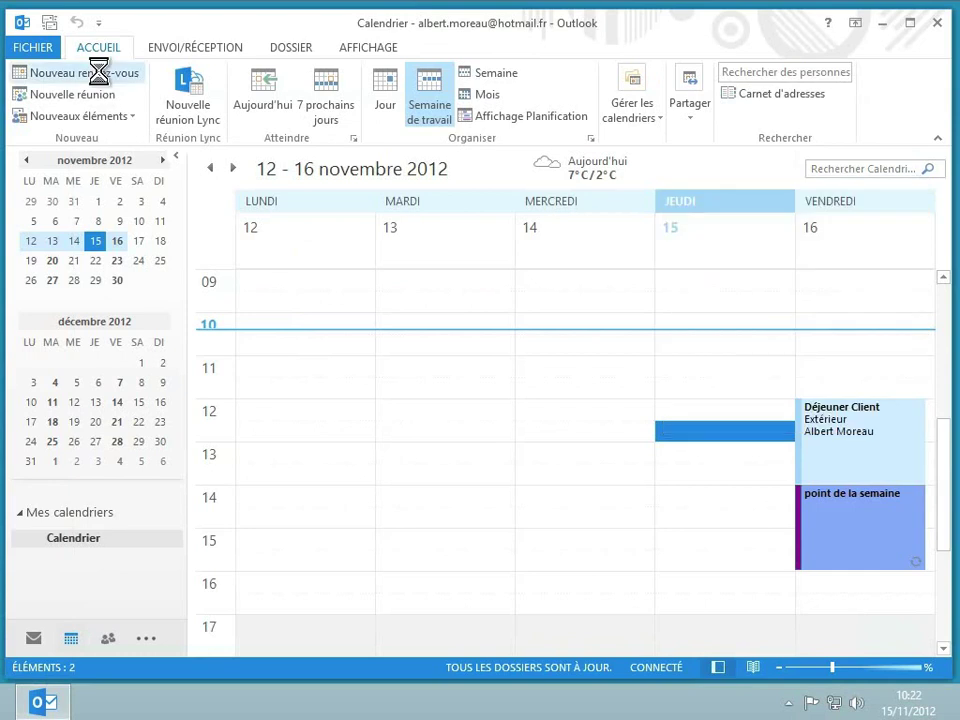